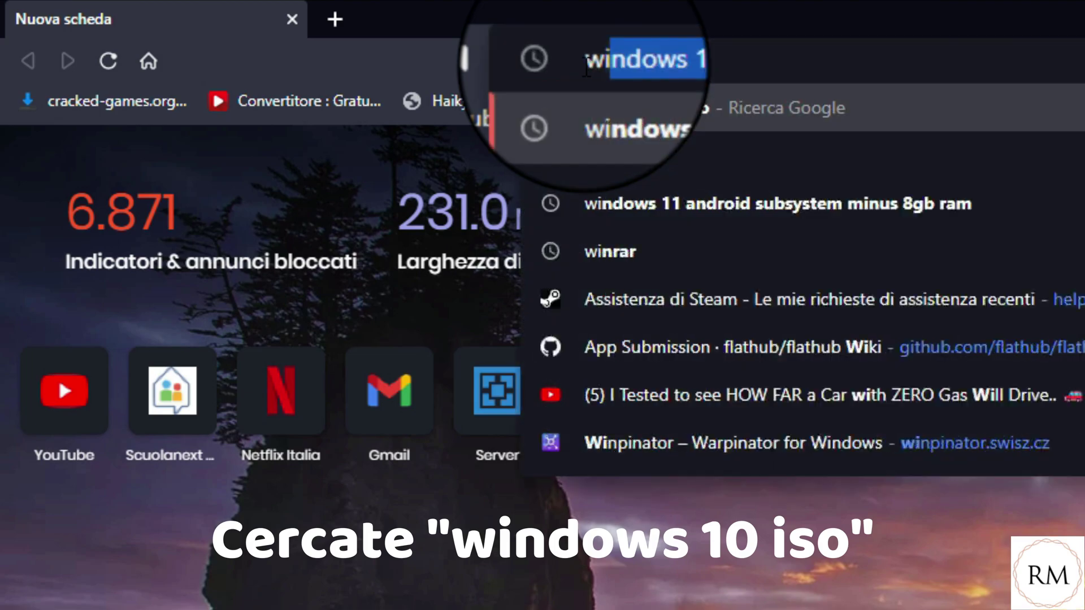
Search the web for "windows 10 iso" and open Microsoft's Windows 10 disc image download page
type("0 iso")
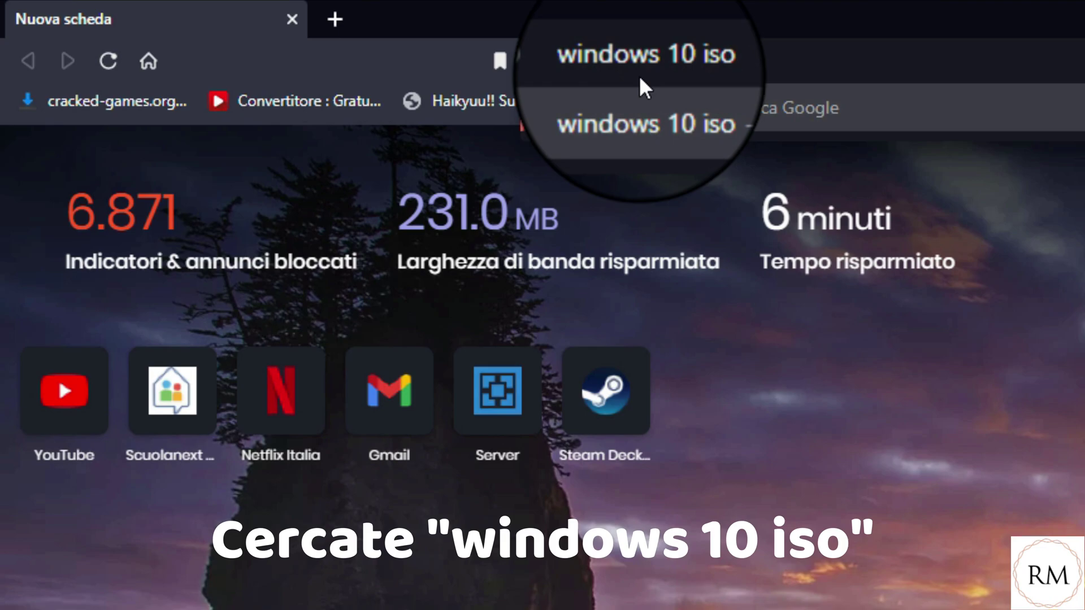
key("Return")
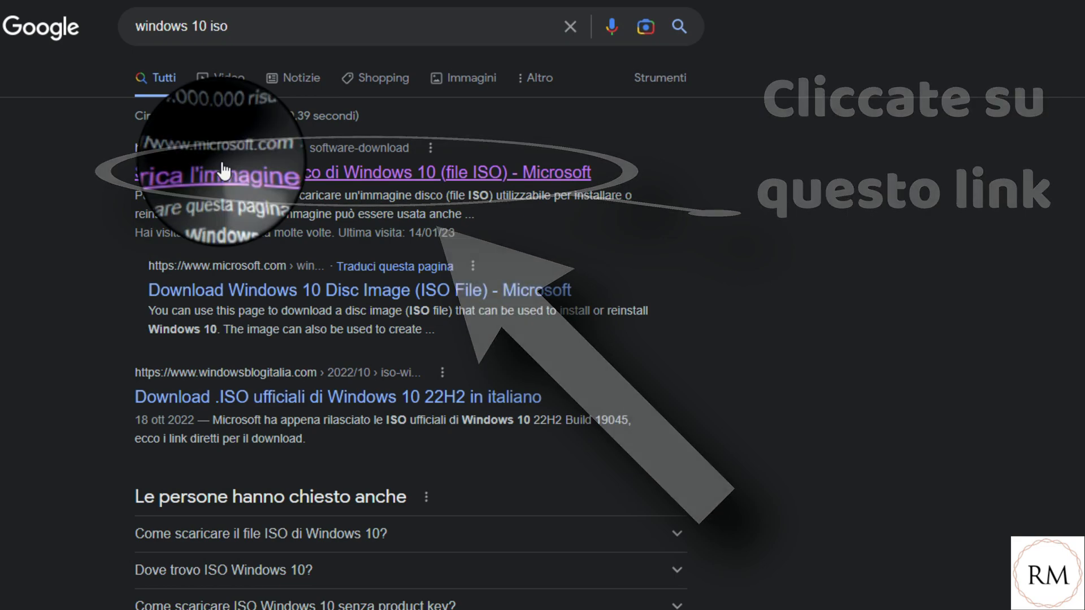
left_click(223, 170)
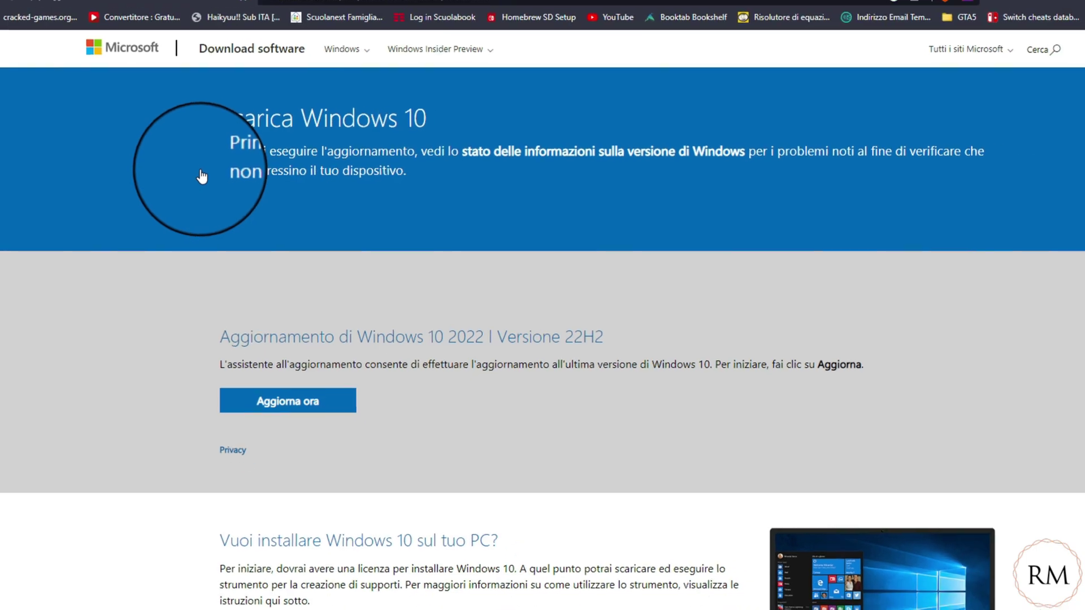
Download the Windows 10 installation media tool from the Microsoft page and close the browser
scroll(277, 396, "down", 3)
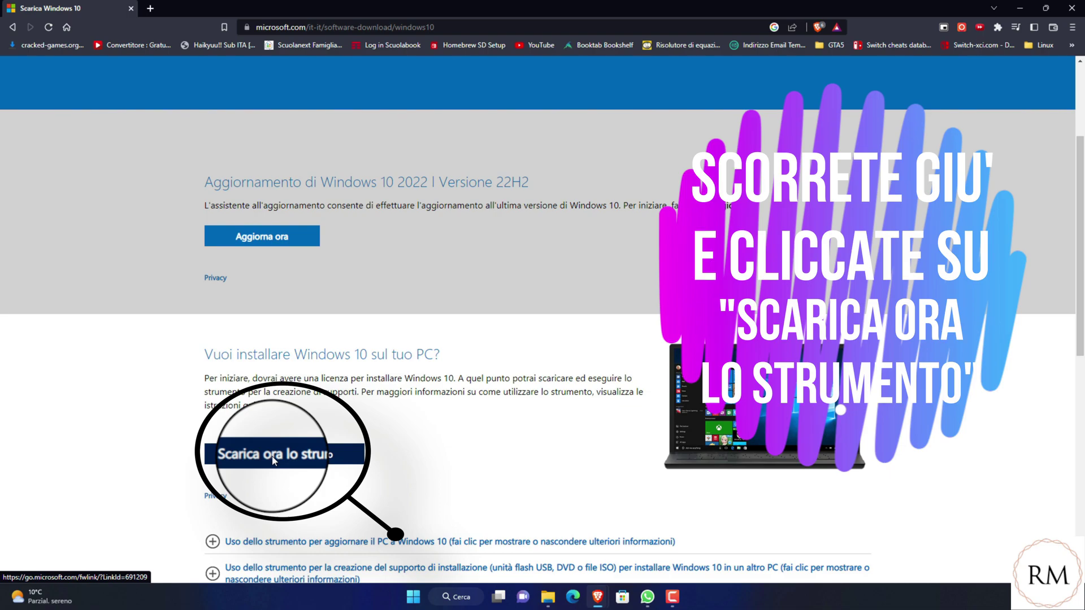
left_click(273, 460)
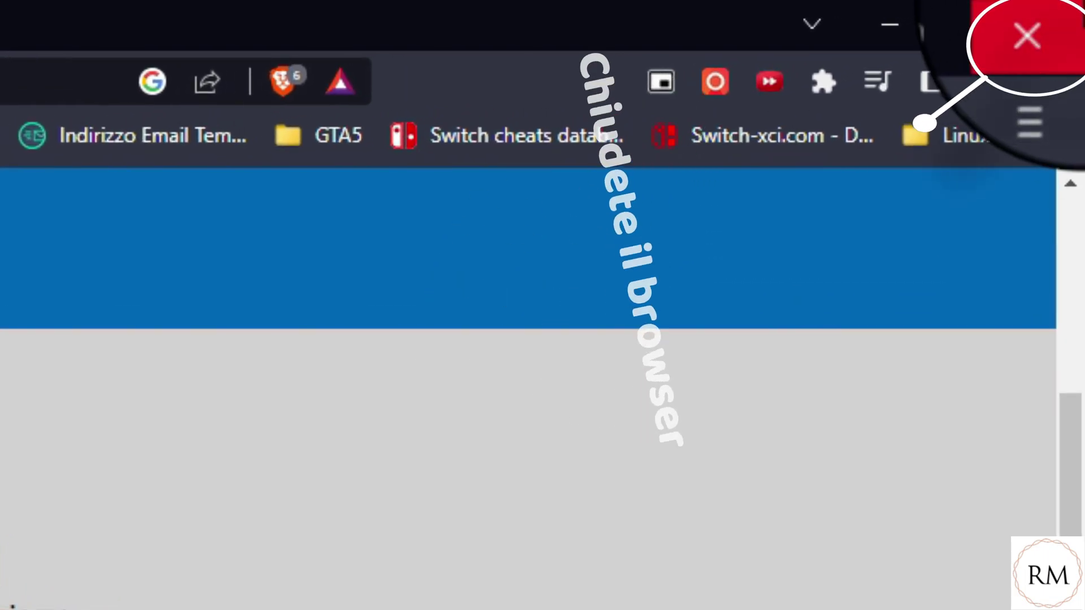
left_click(1023, 22)
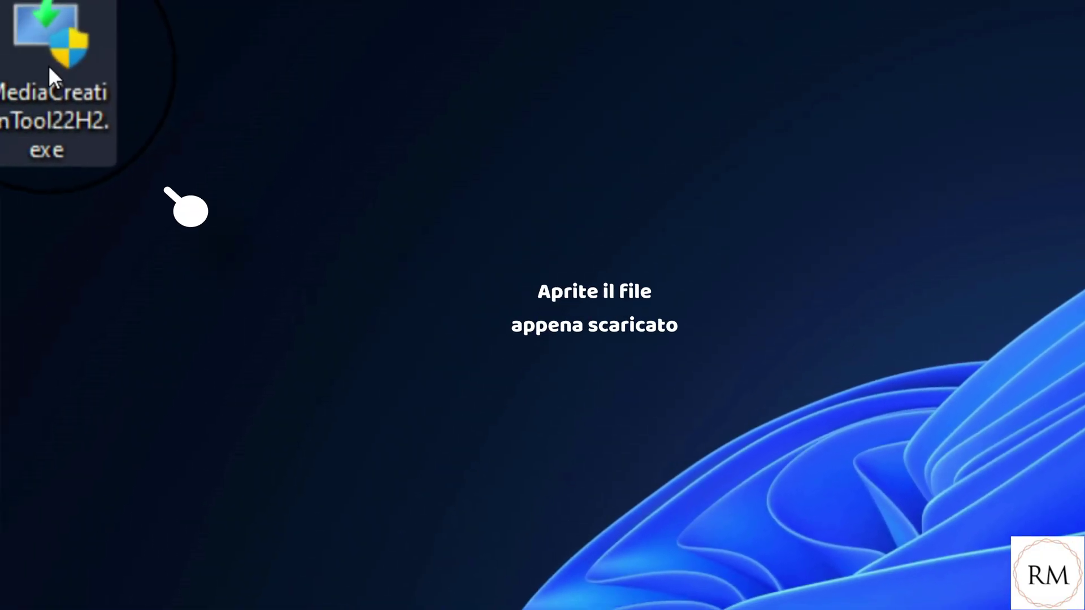
Launch MediaCreationTool22H2.exe from the desktop and accept the Microsoft licence terms
mouse_move(50, 68)
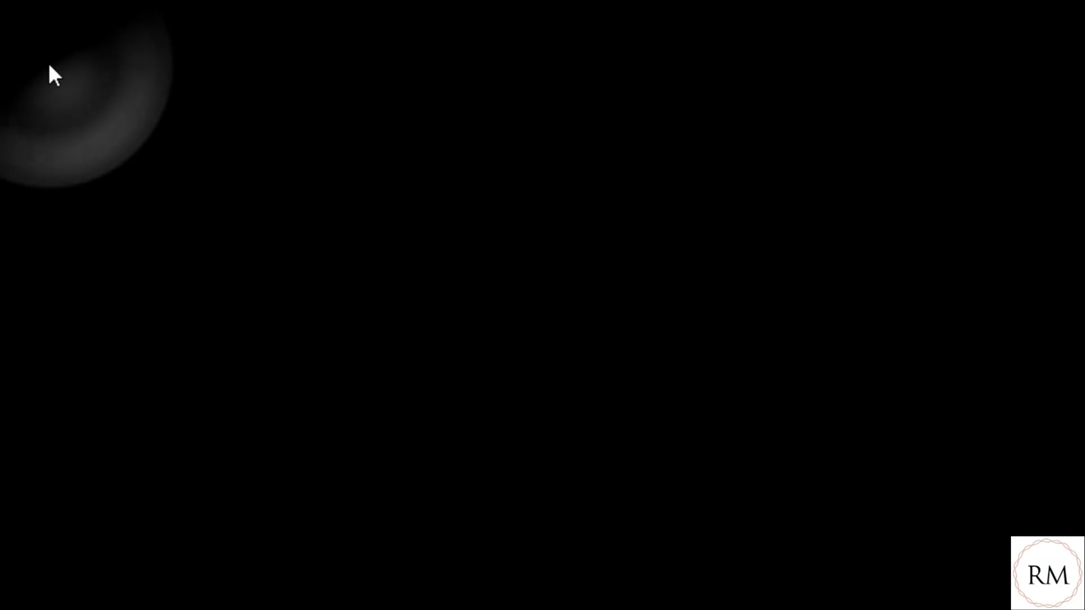
double_click(48, 39)
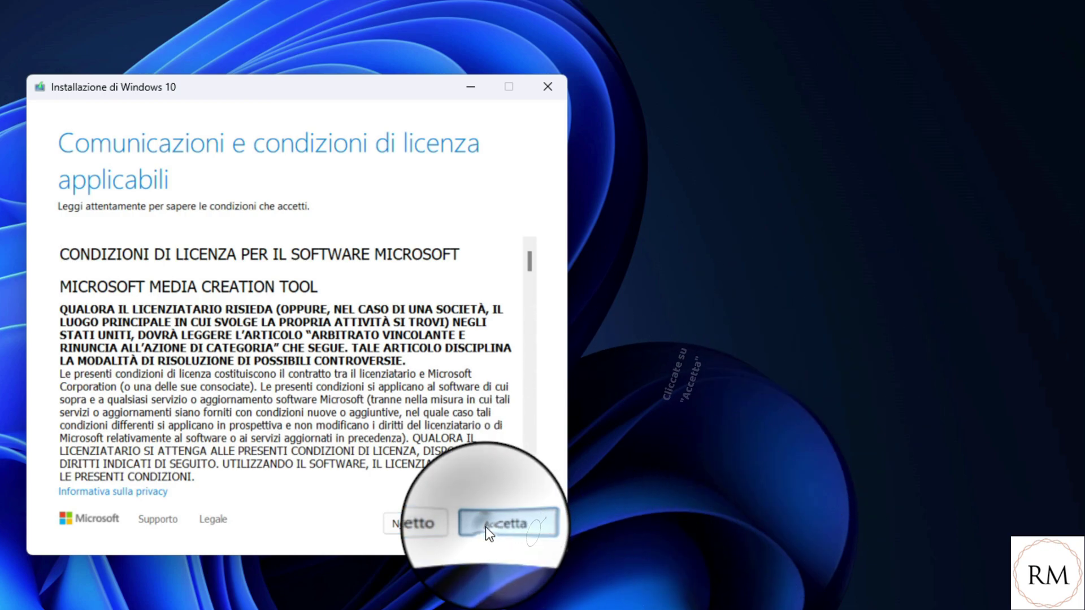
left_click(486, 527)
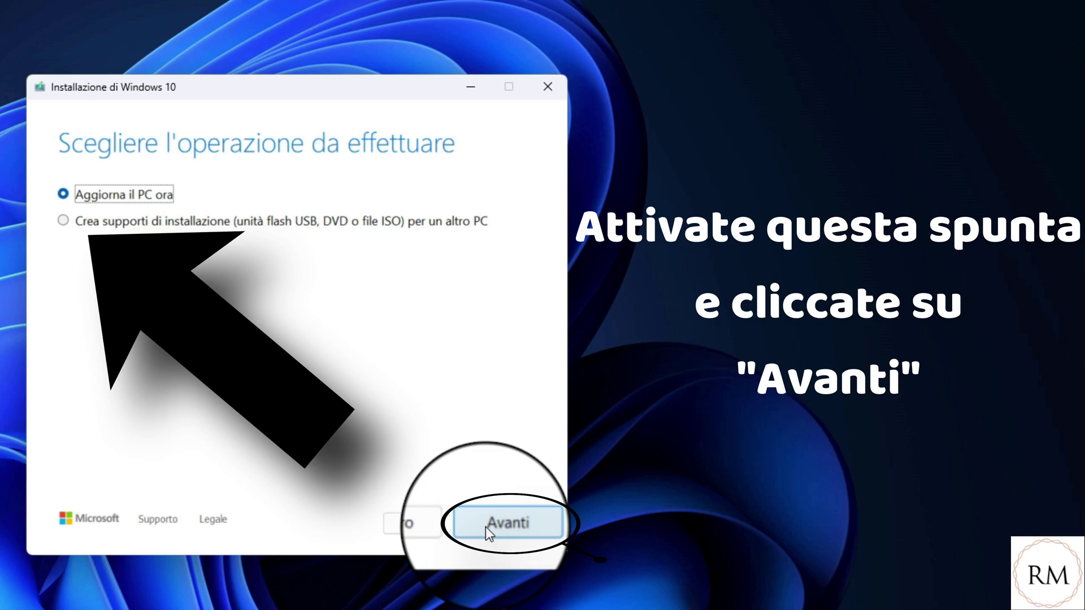
Choose to create installation media for another PC, keep the recommended language, edition and architecture, and select an ISO file as the media
left_click(79, 223)
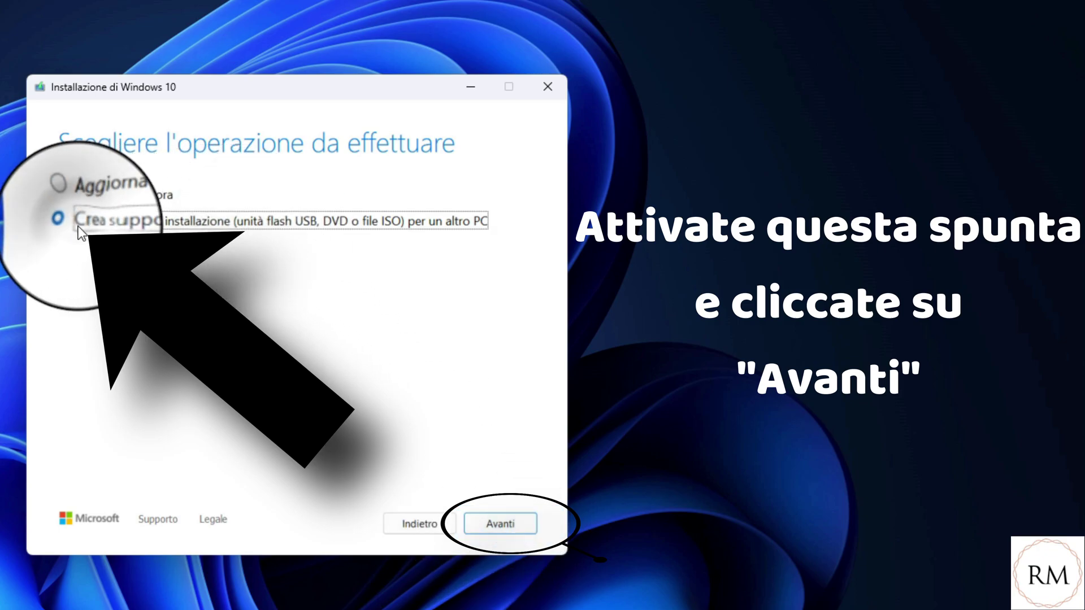
left_click(514, 531)
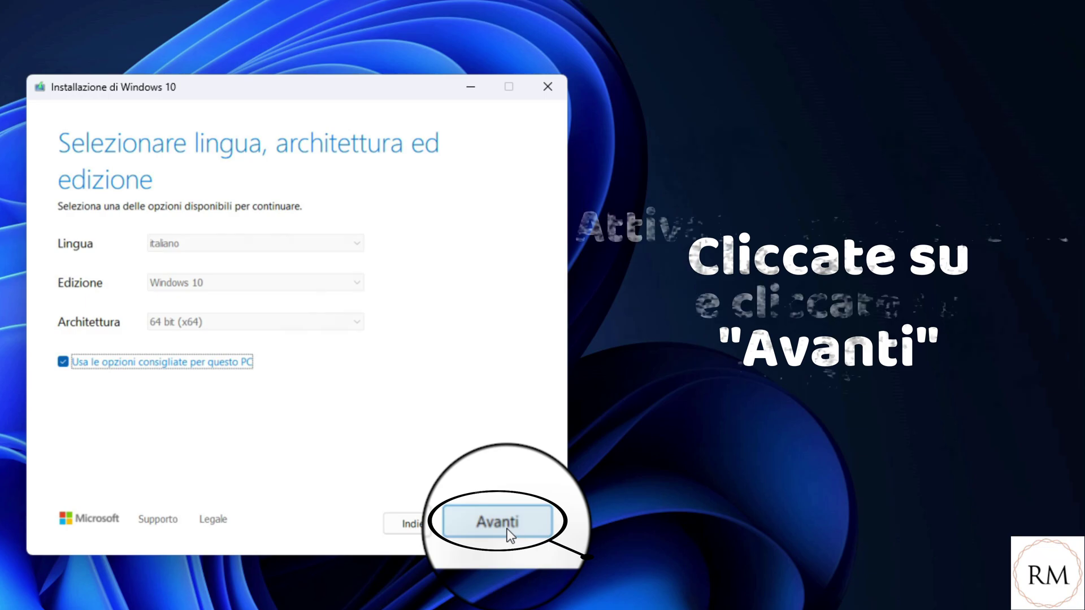
left_click(508, 531)
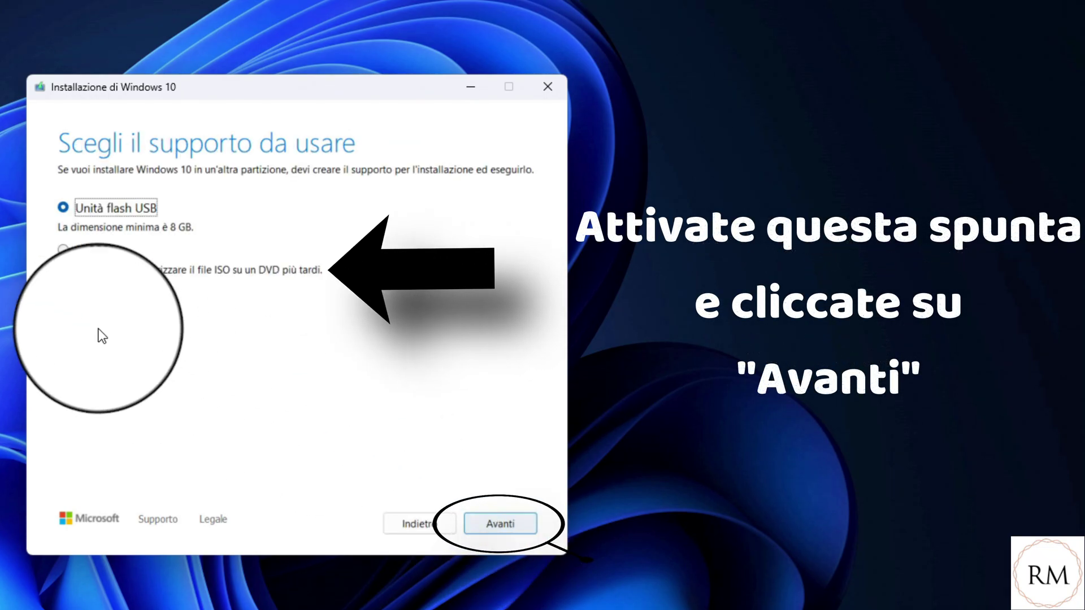
left_click(62, 250)
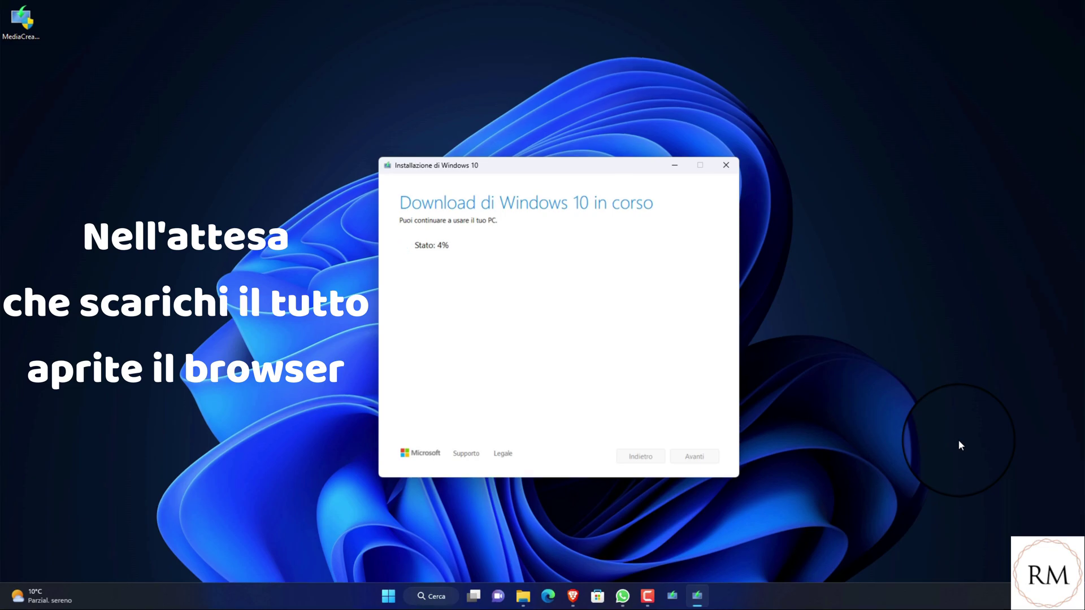
Switch to a new Brave window, search for "rufus" and open the official rufus.ie site
mouse_move(582, 599)
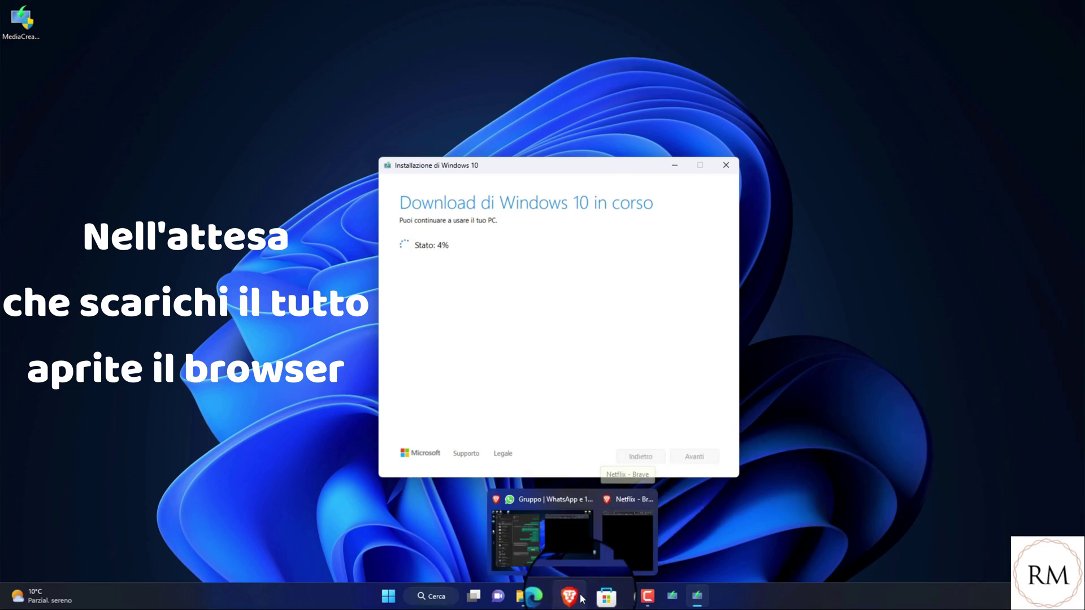
right_click(572, 596)
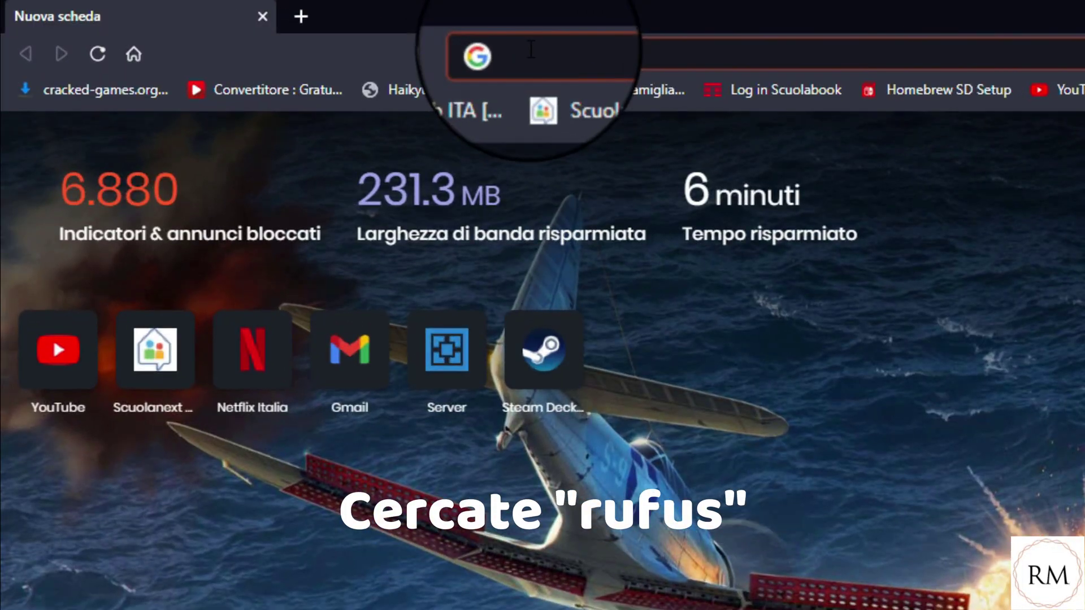
type("rufus")
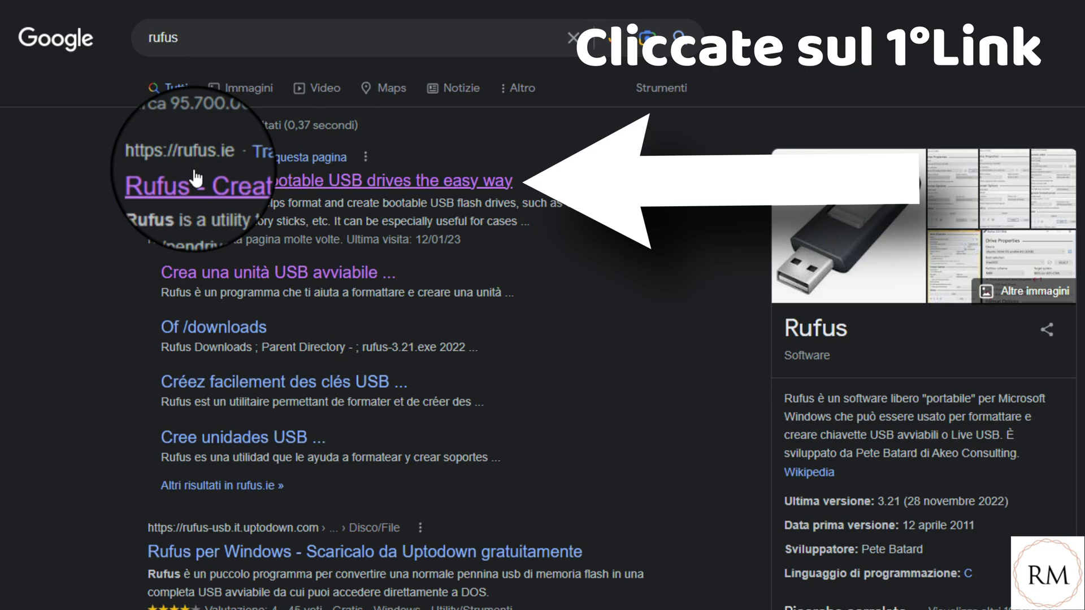
left_click(196, 178)
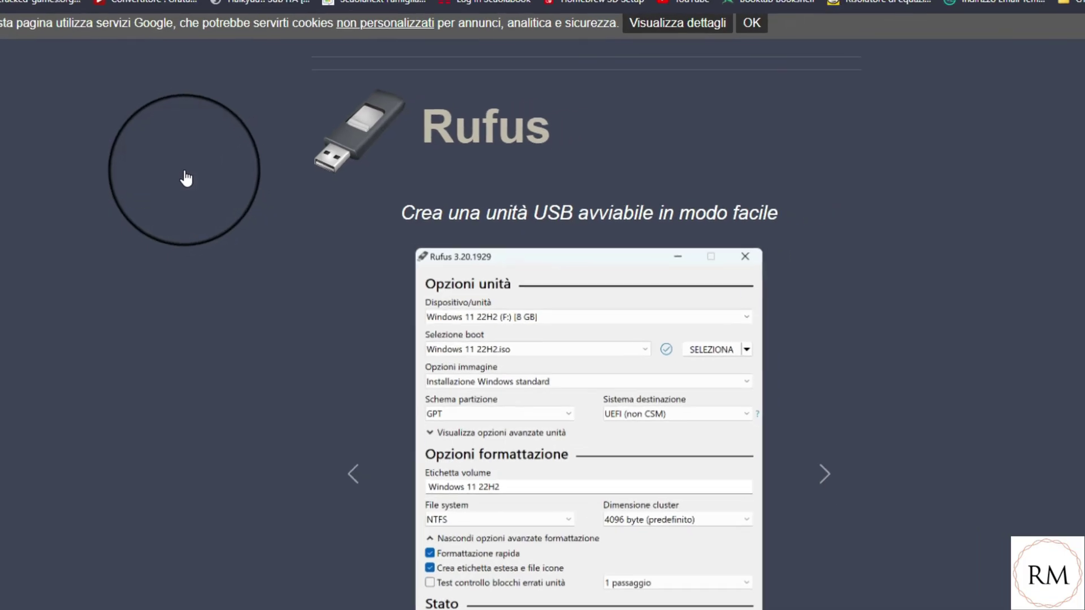
Download the standard Rufus 3.21 release from the site's Download section
scroll(290, 252, "down", 7)
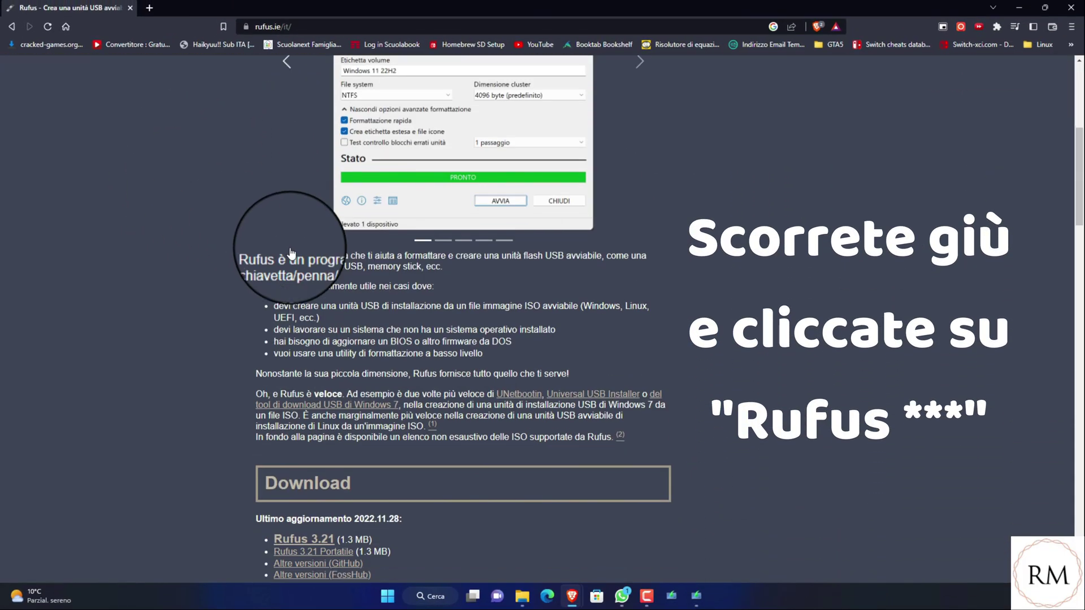
scroll(290, 252, "down", 2)
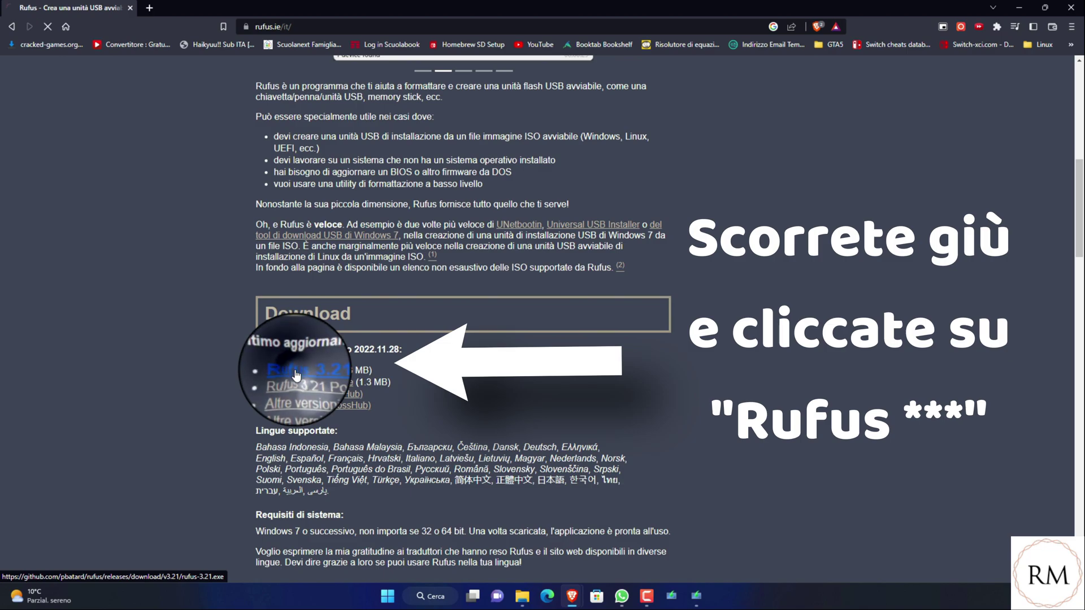
left_click(296, 374)
key("Return")
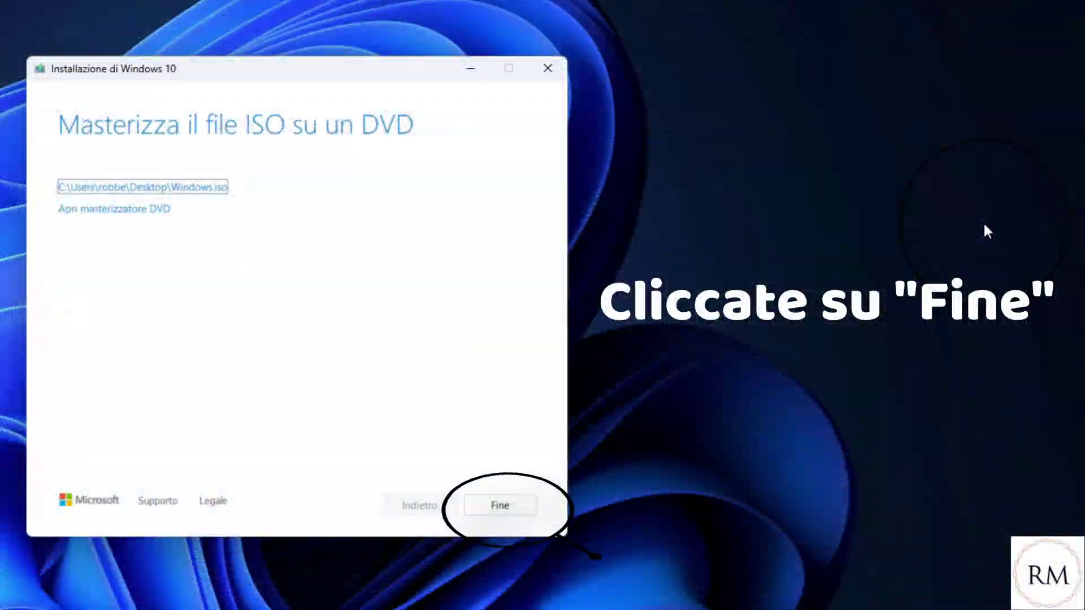
Finish the Windows 10 setup wizard and launch Rufus 3.21 from the desktop
left_click(499, 498)
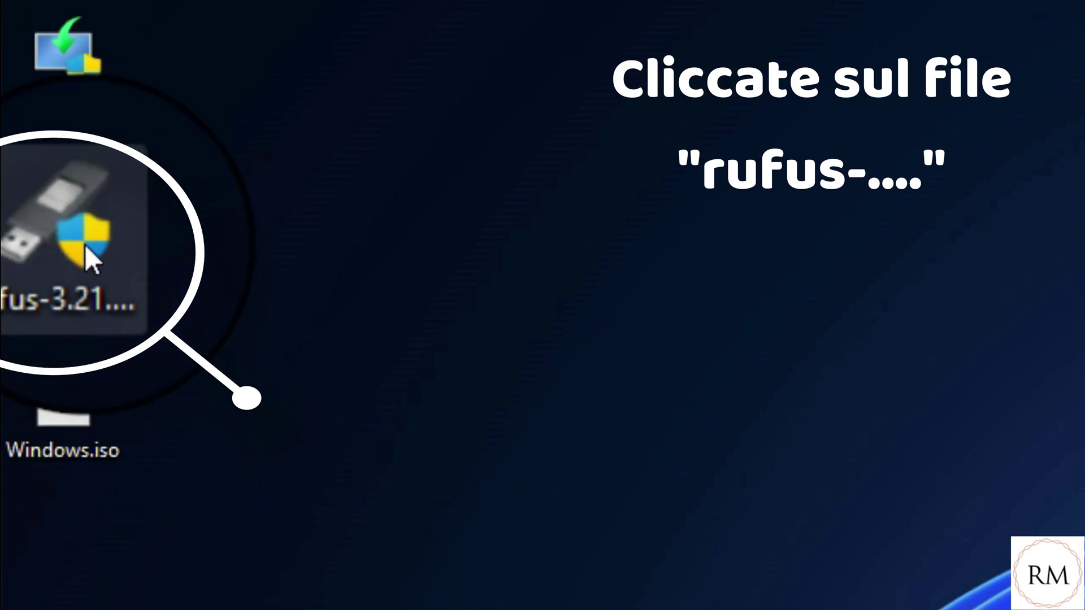
left_click(74, 218)
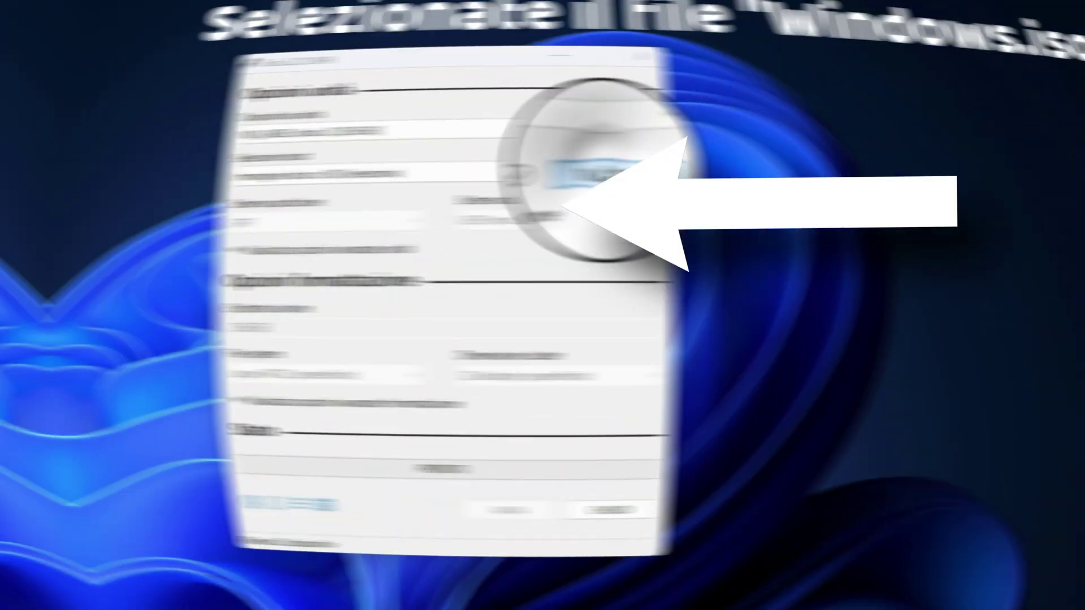
Load Windows.iso from the Desktop as the boot image and set the image option to Windows To Go
left_click(462, 198)
scroll(396, 441, "down", 1)
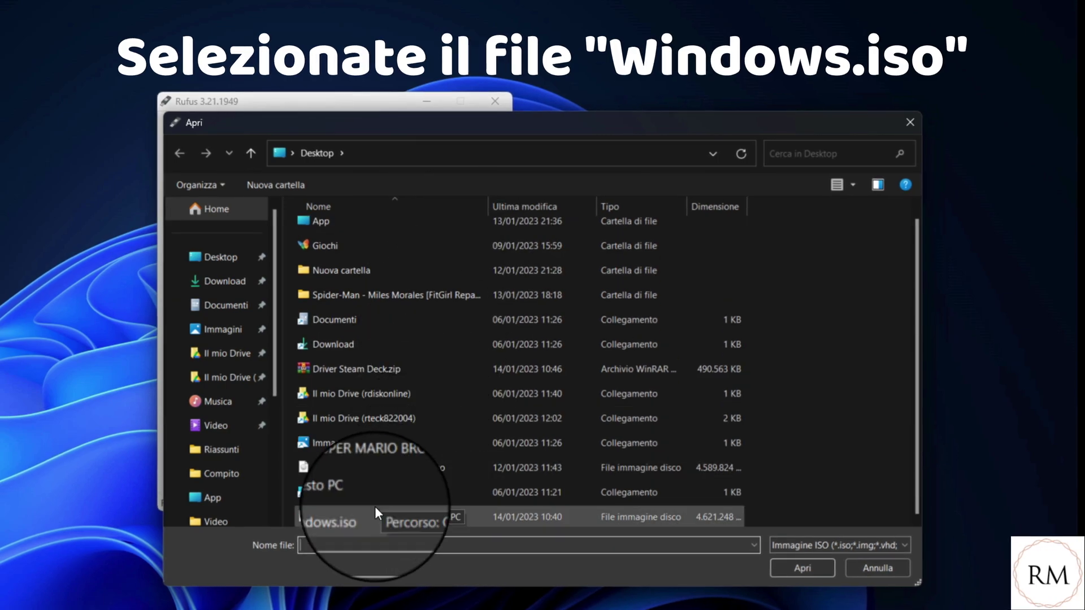
left_click(374, 516)
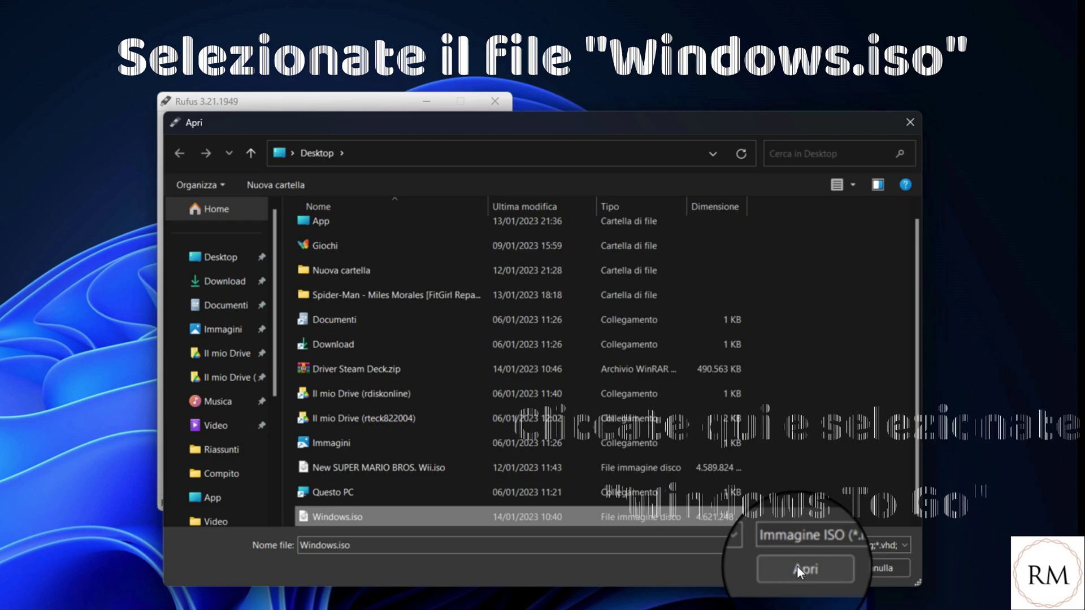
left_click(797, 565)
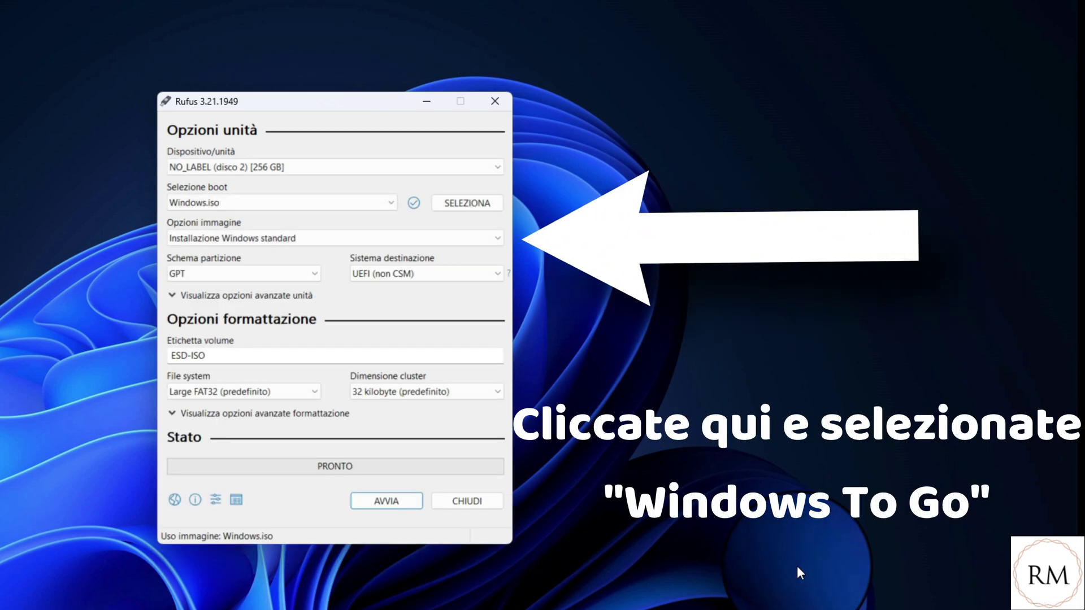
left_click(252, 242)
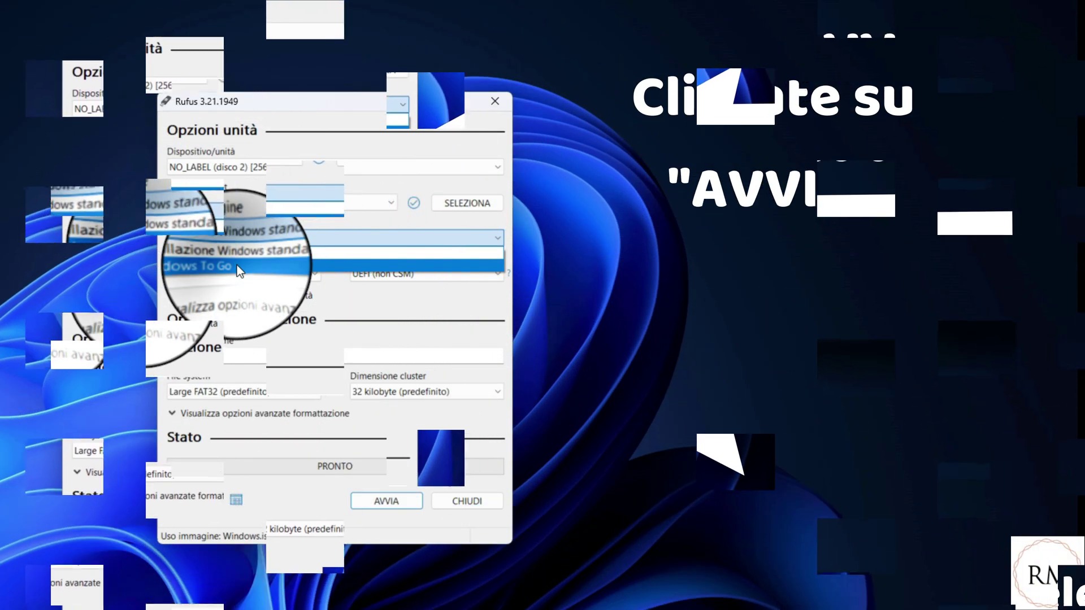
left_click(236, 266)
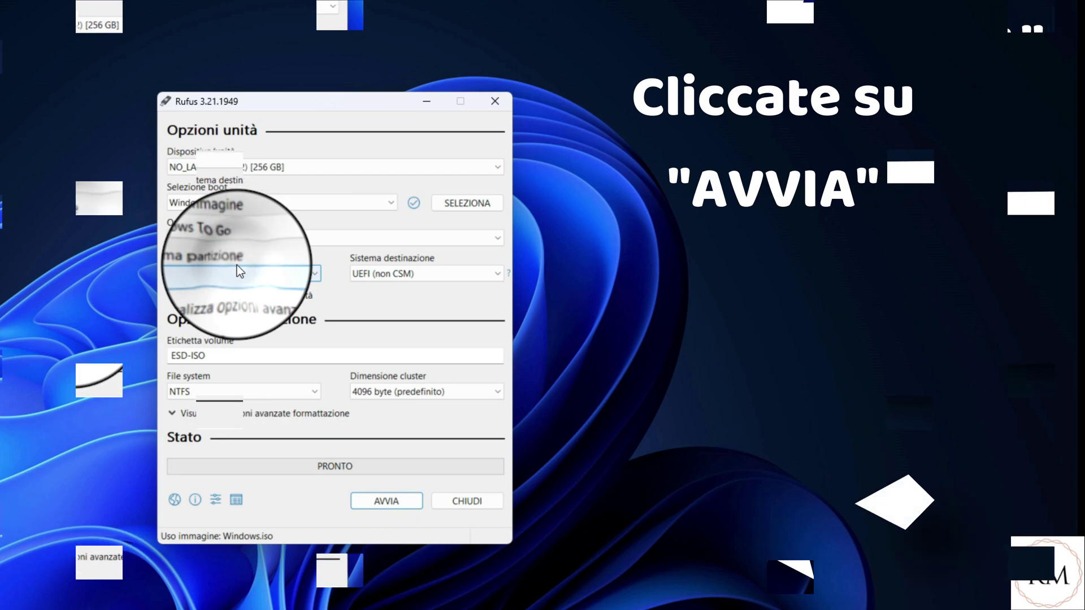
Start writing the drive with the Windows 10 Pro edition, accept the preset customization options and confirm erasing all its data
left_click(386, 502)
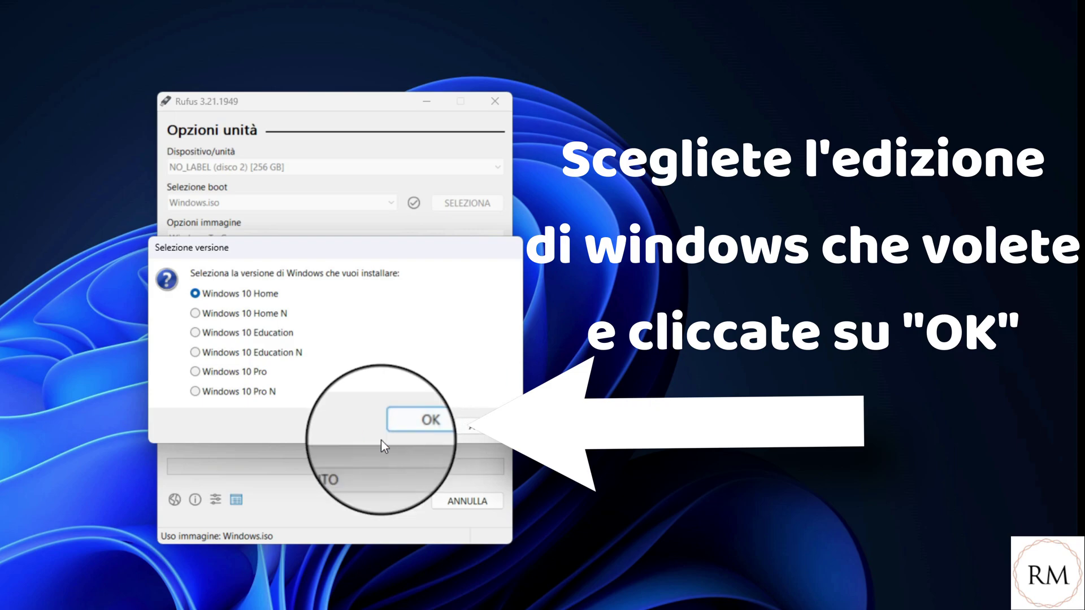
left_click(208, 371)
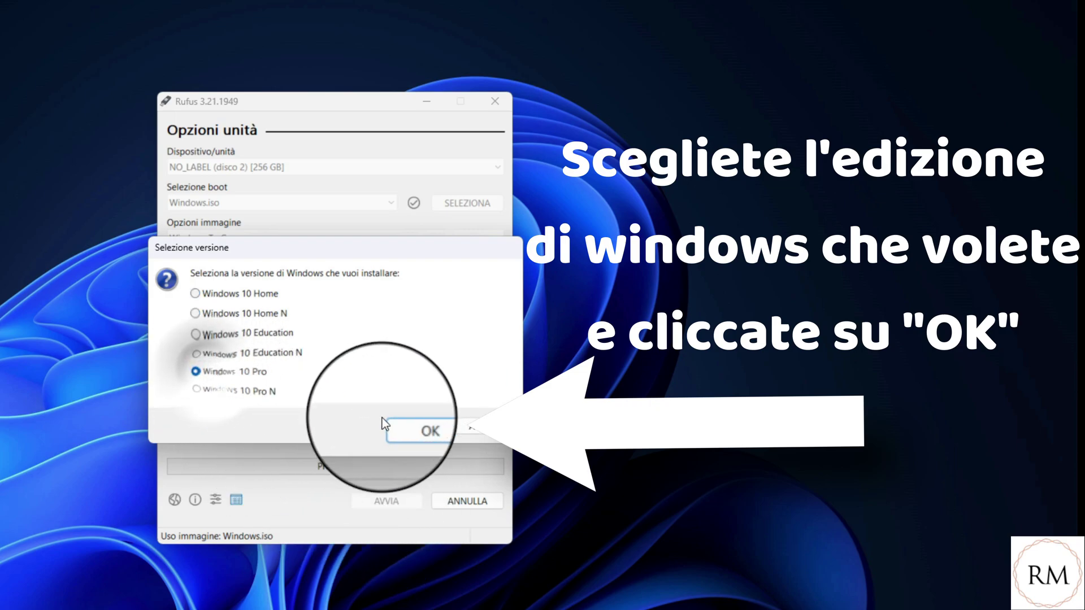
left_click(418, 426)
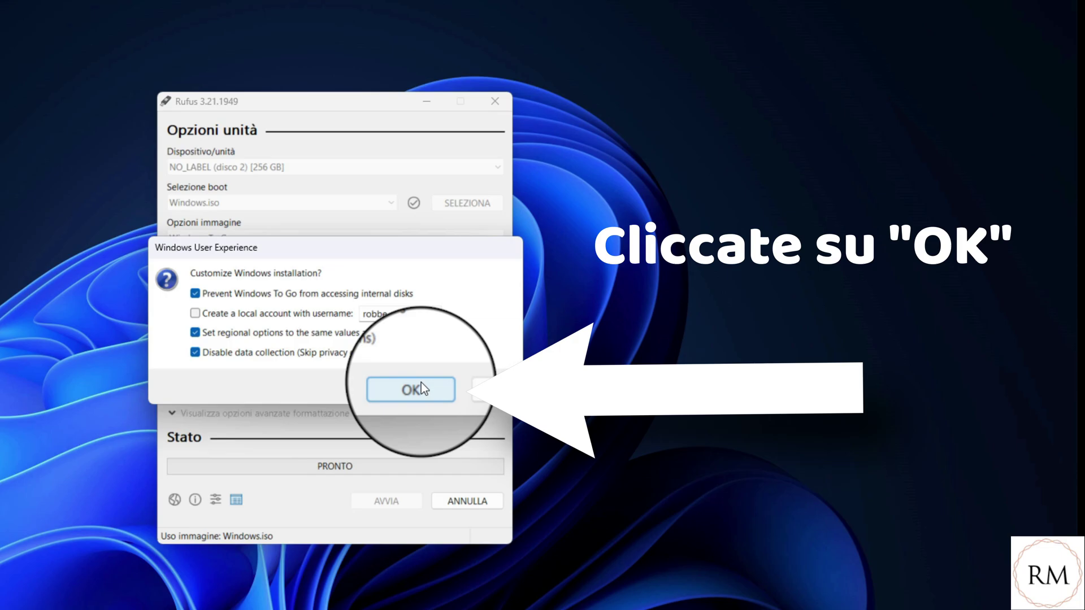
left_click(421, 383)
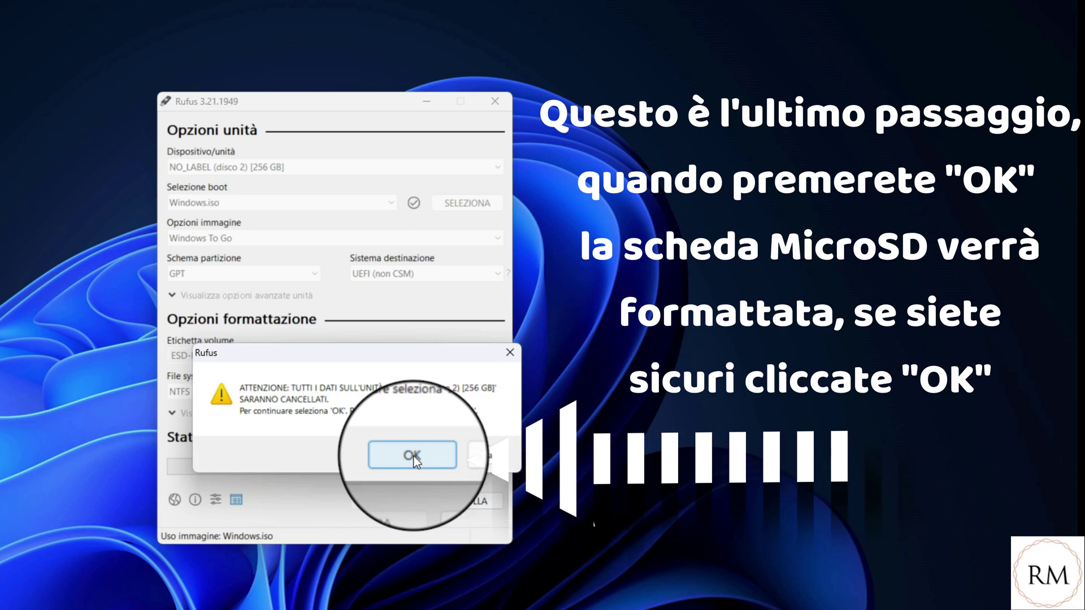
left_click(413, 456)
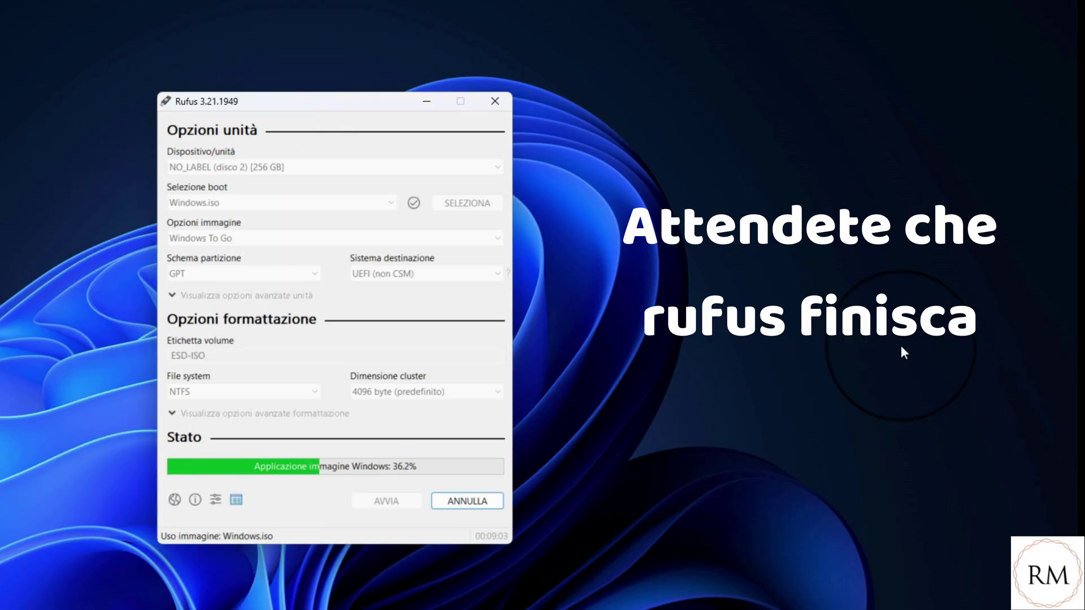
left_click(901, 346)
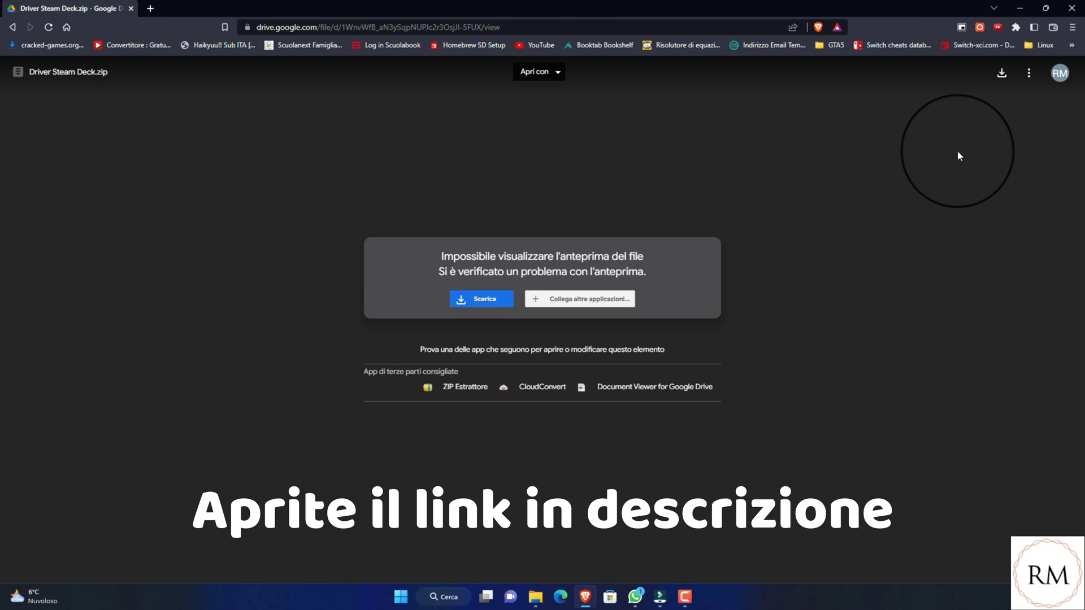
Download Driver Steam Deck.zip from Google Drive despite the antivirus scan notice and save it to the Desktop
left_click(472, 301)
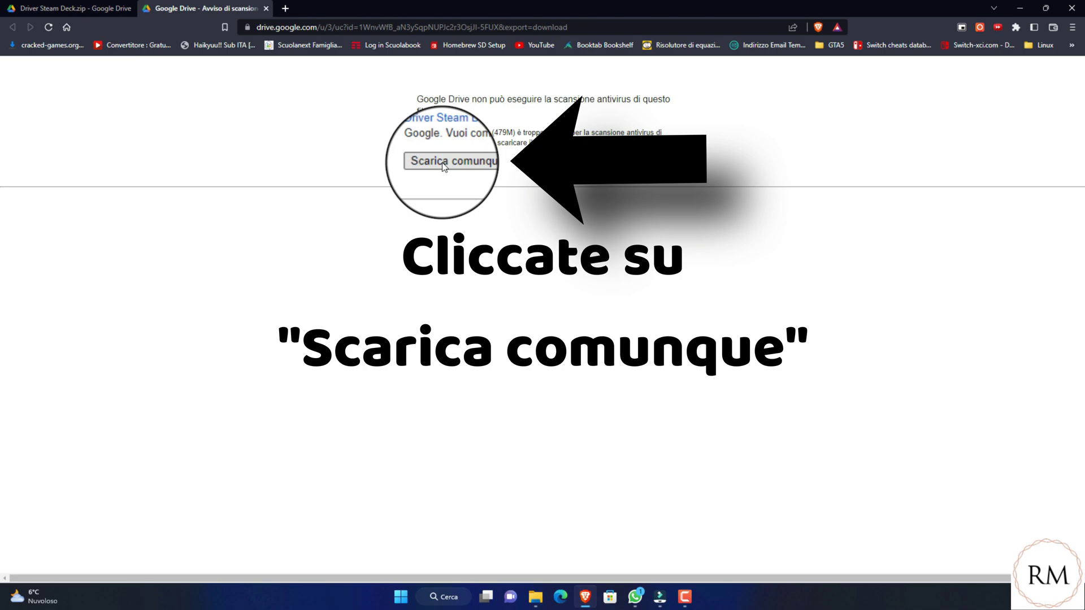
left_click(444, 163)
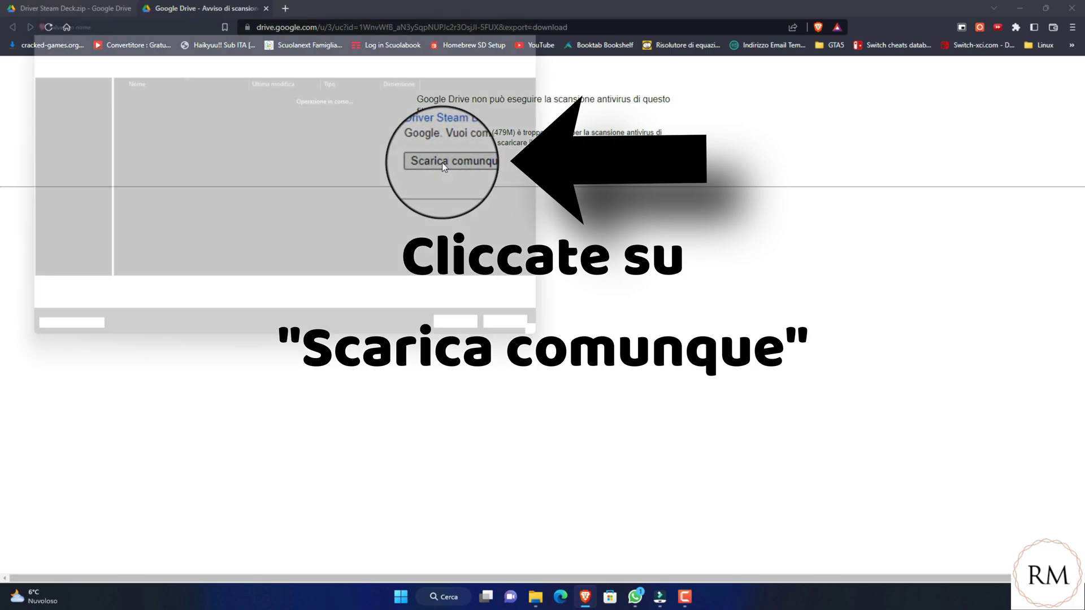
key("Return")
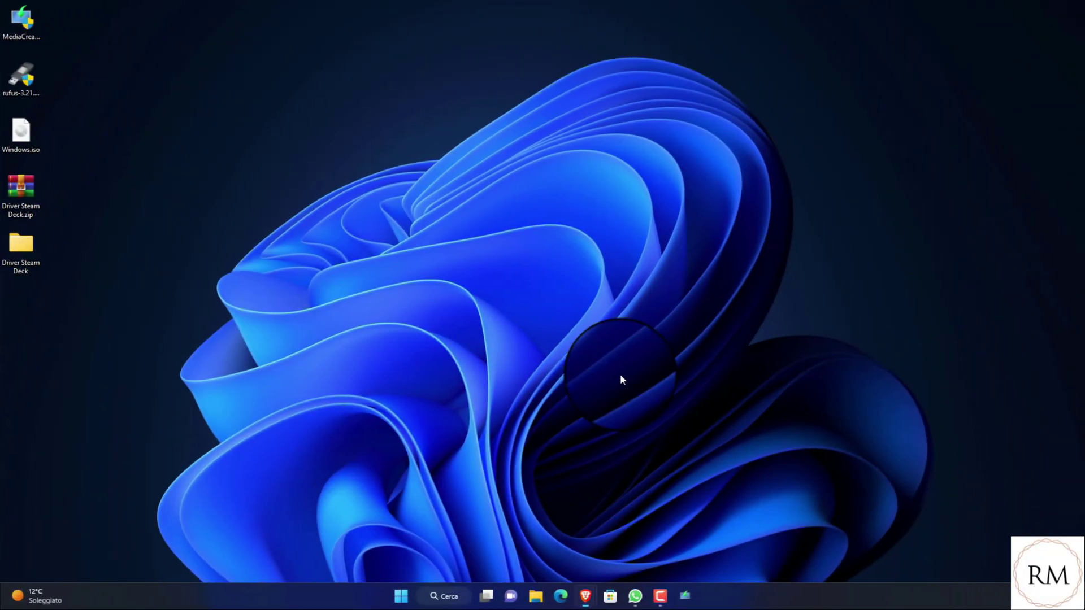
Copy the extracted Driver Steam Deck folder from the desktop to the root of the ESD-ISO (E:) microSD card
left_click(536, 597)
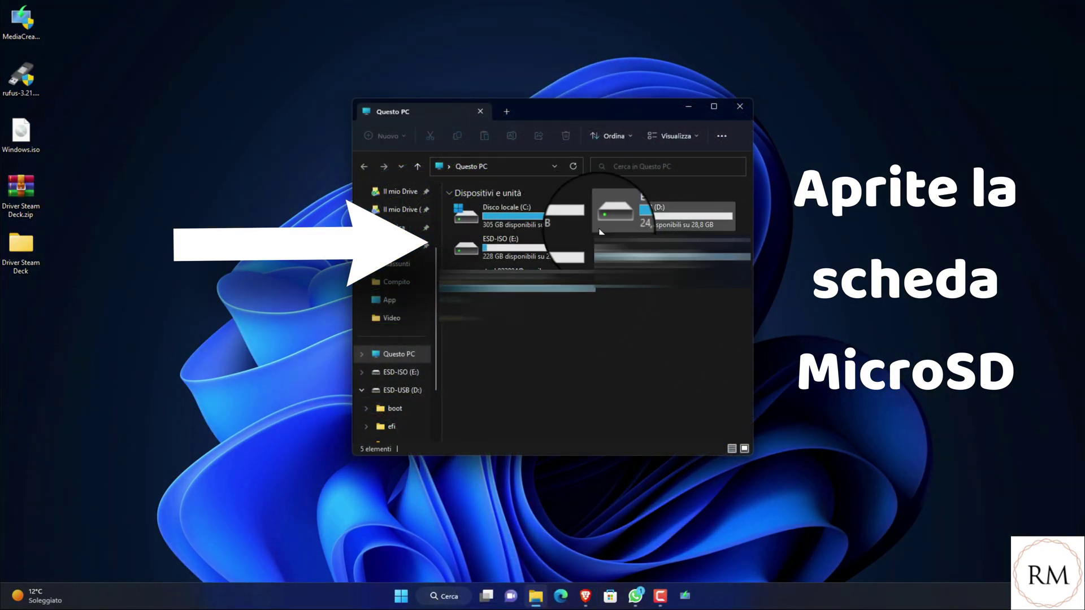
left_click(530, 251)
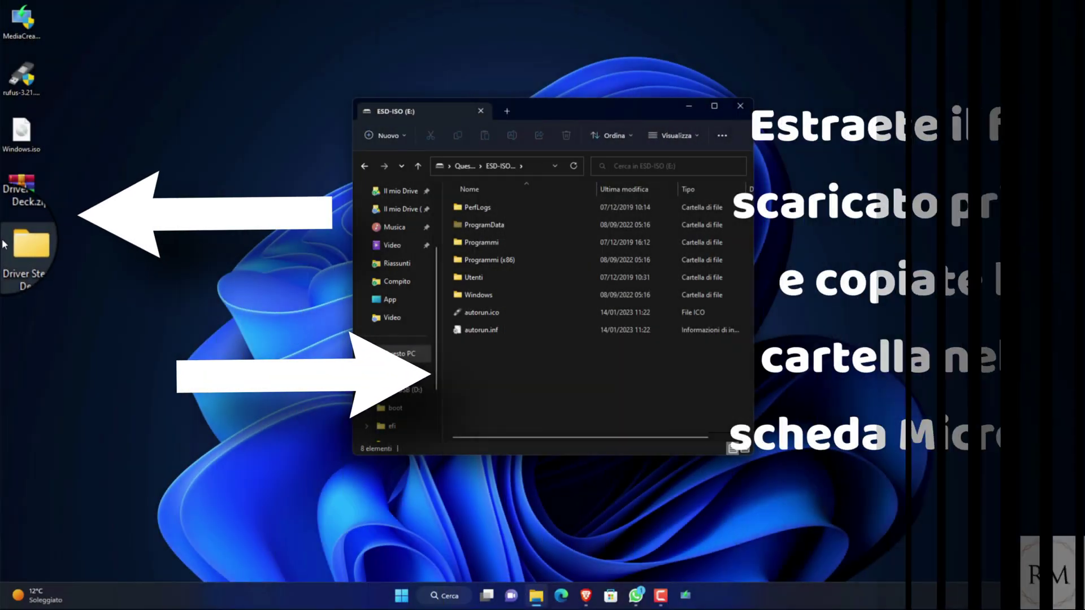
left_click_drag(12, 244, 565, 366)
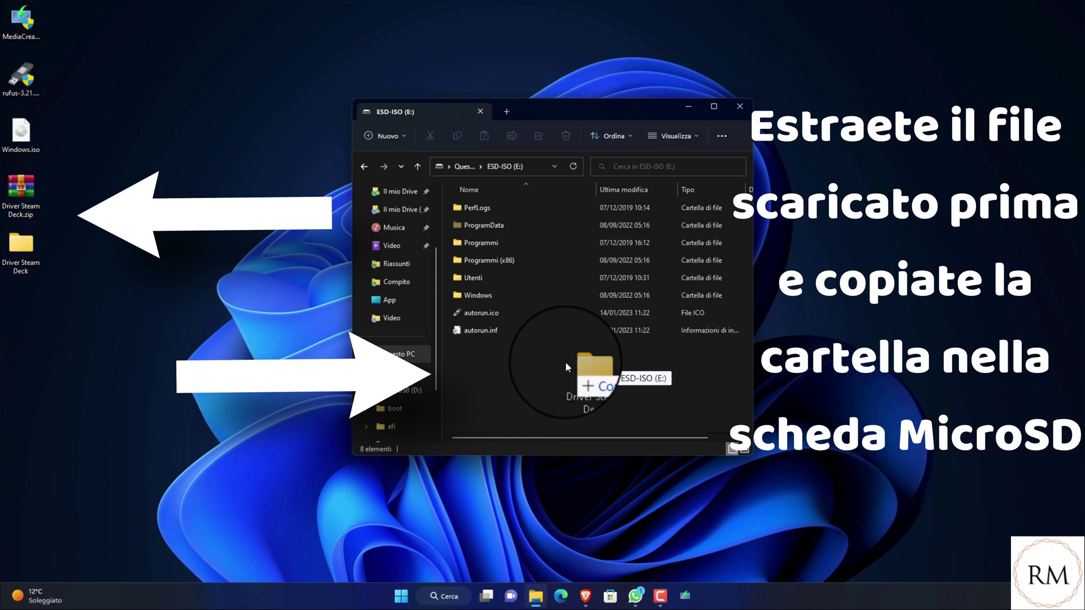
left_click_drag(565, 361, 565, 361)
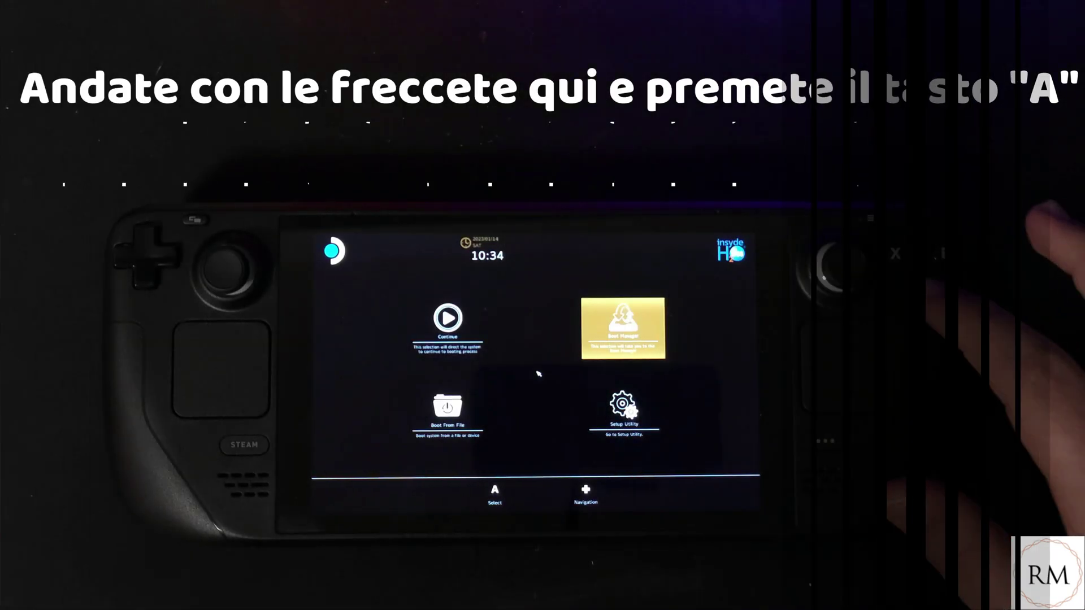
key("Return")
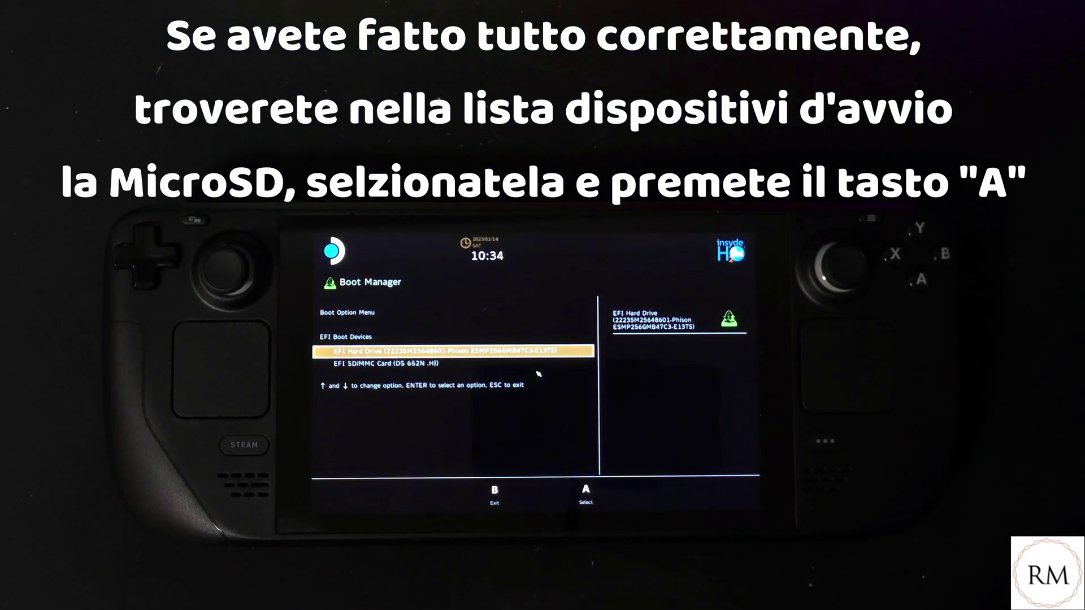
key("Down")
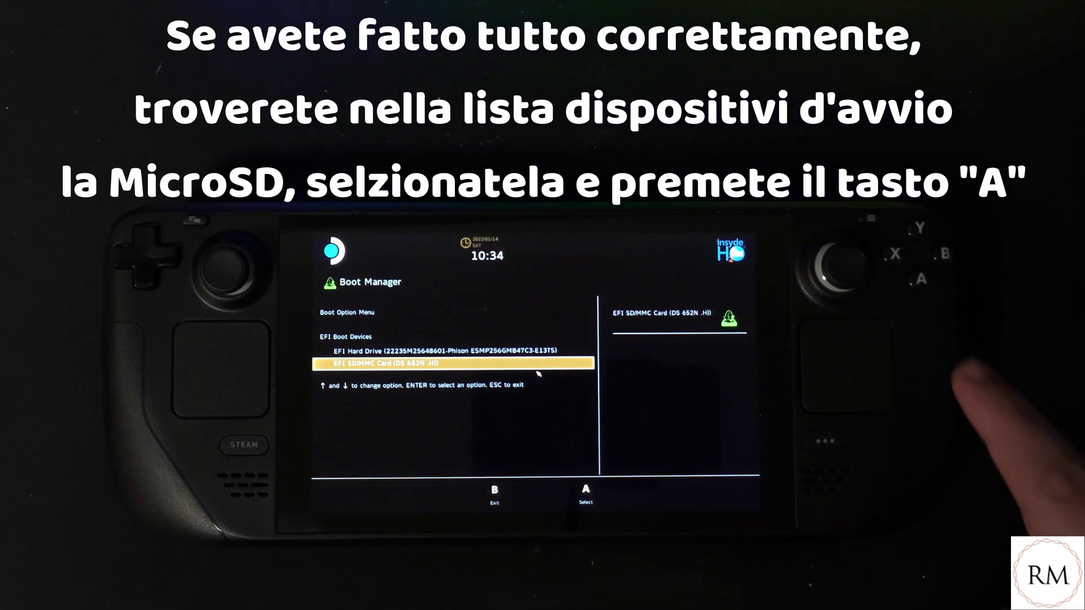
key("Return")
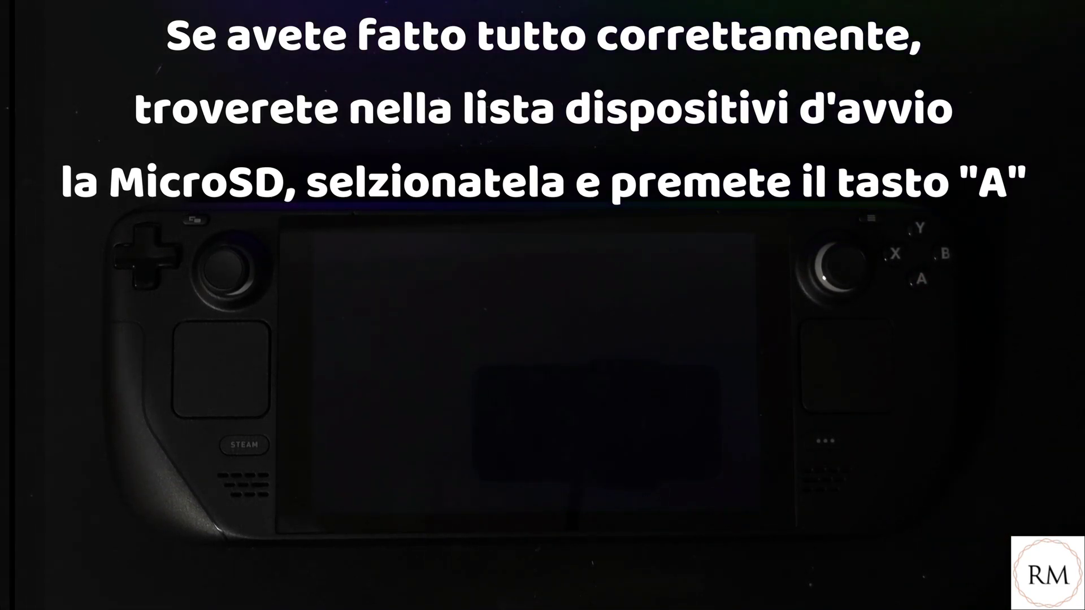